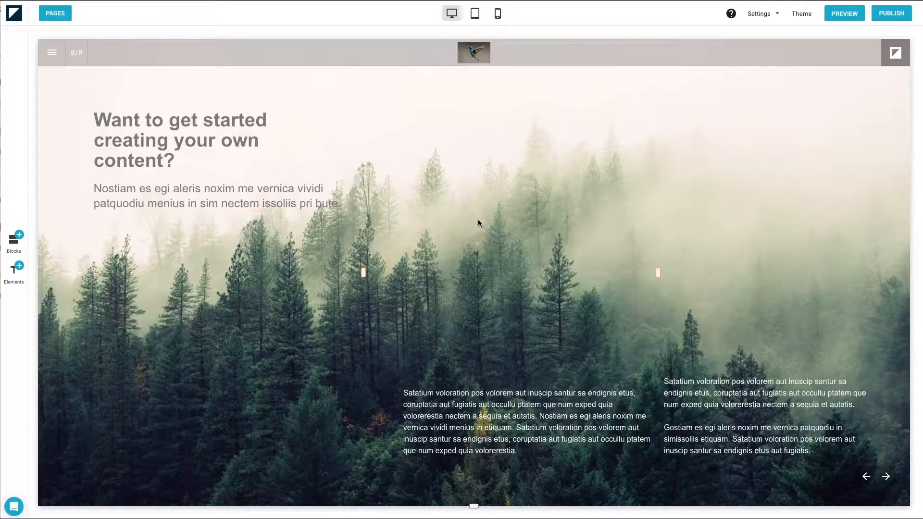
Step: Add a form below the intro paragraph with First name, Last name, Comment and Textarea fields
left_click(6, 283)
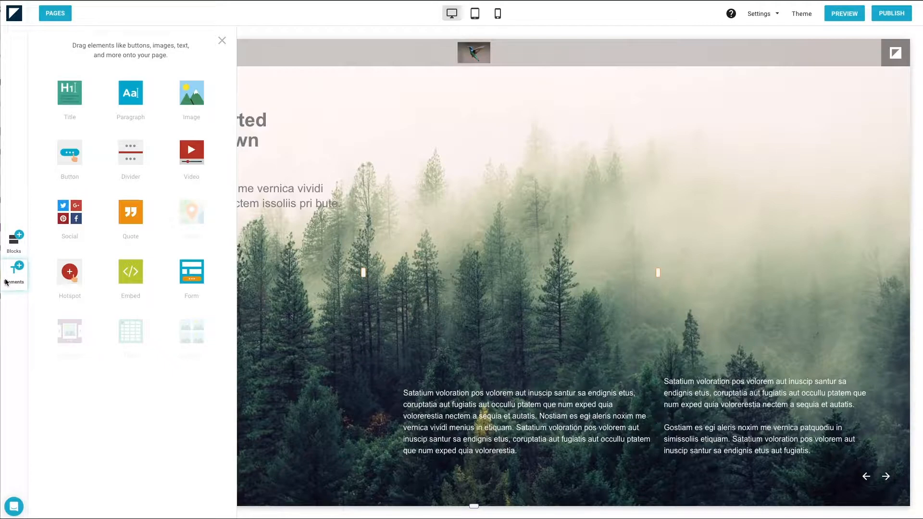
left_click_drag(193, 273, 256, 259)
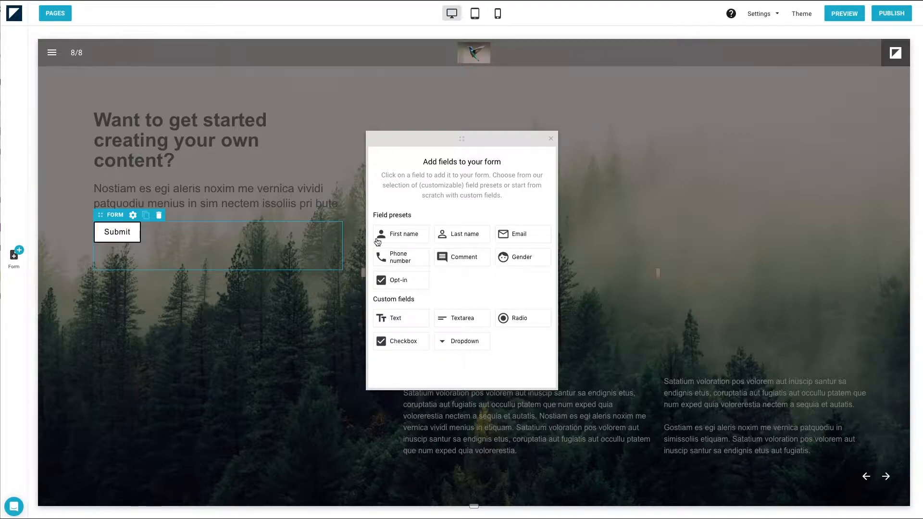
left_click(392, 236)
left_click(455, 236)
left_click(454, 258)
left_click(462, 318)
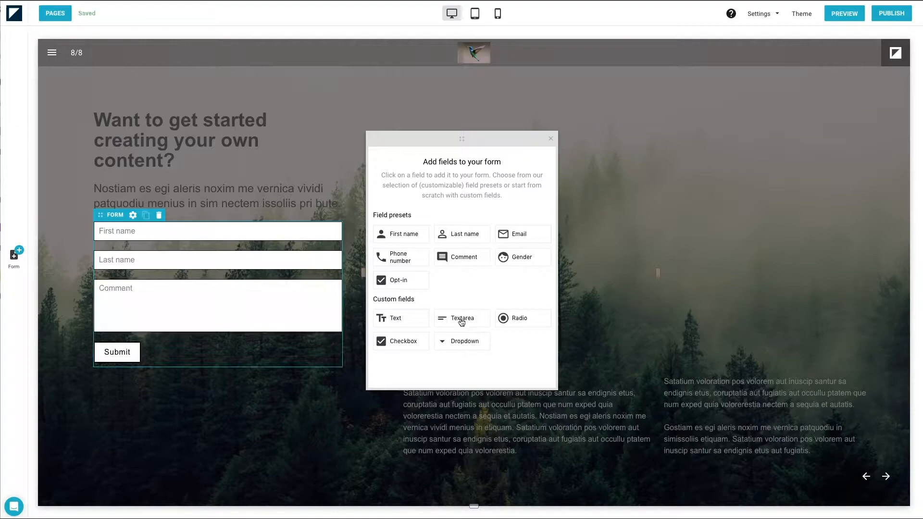
left_click(551, 138)
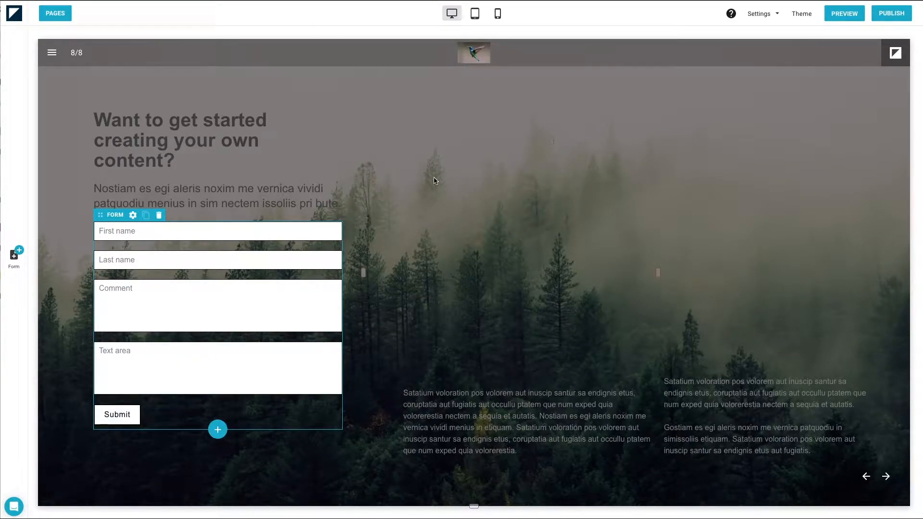
Step: Name the form "Contact form" and set its success message to "Thank you!" in the general settings
left_click(133, 216)
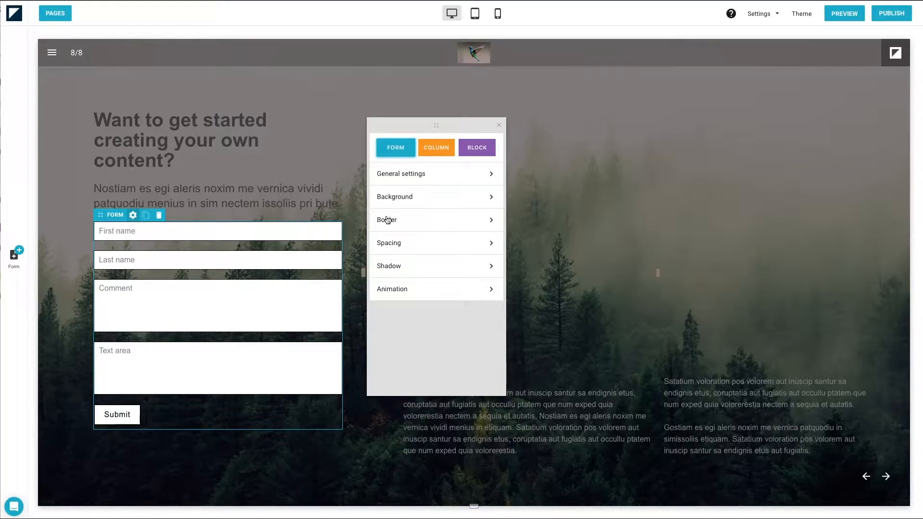
left_click(466, 182)
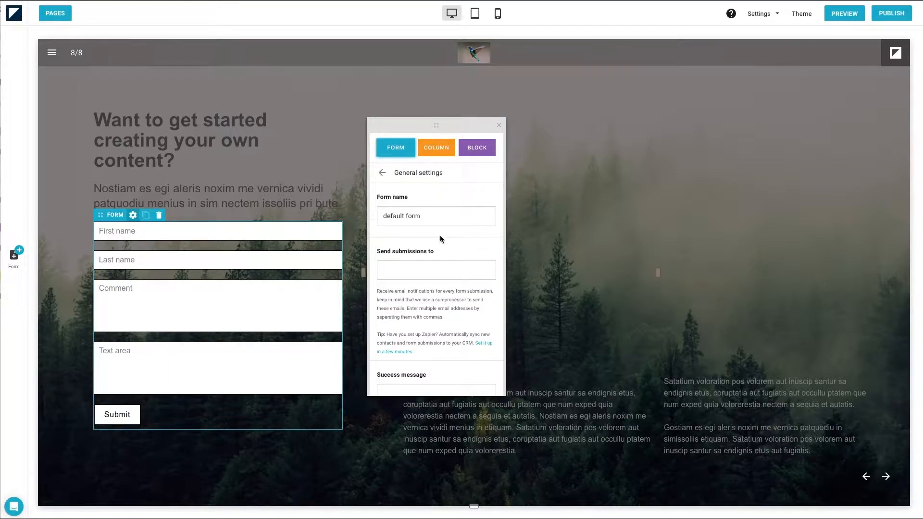
left_click_drag(405, 216, 367, 216)
type("Contact")
left_click(394, 269)
scroll(393, 269, "down", 1)
left_click(402, 375)
type("Thank you!")
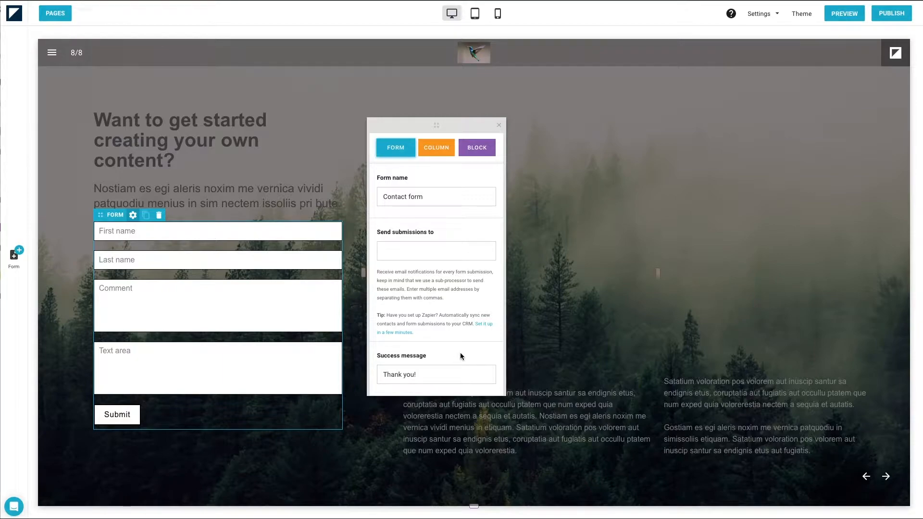
scroll(445, 318, "up", 1)
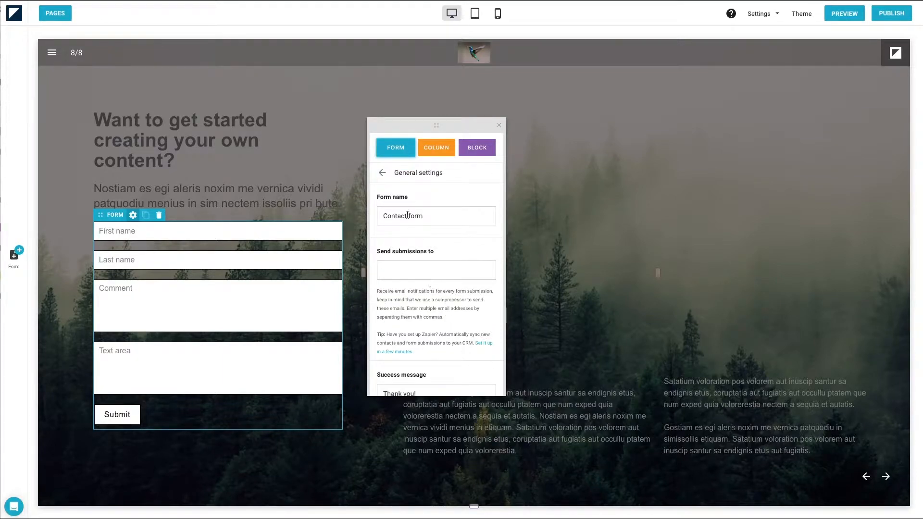
left_click(383, 173)
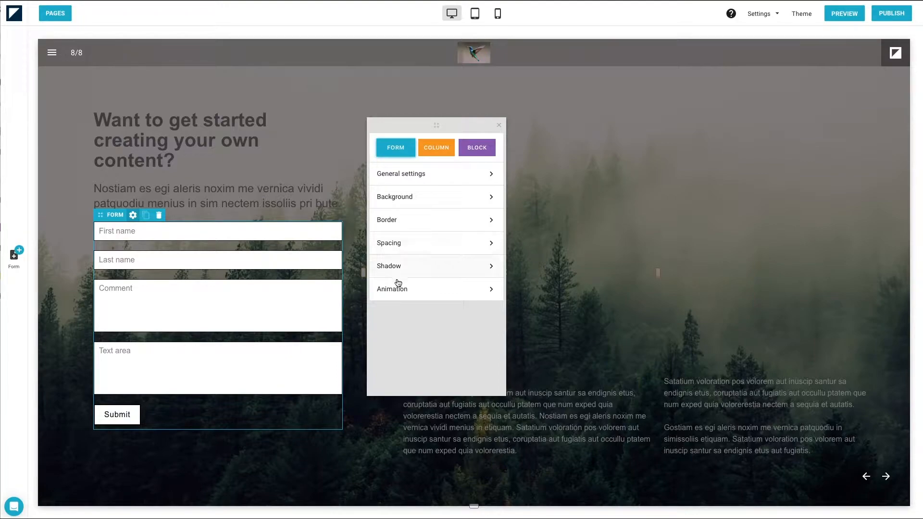
left_click(499, 127)
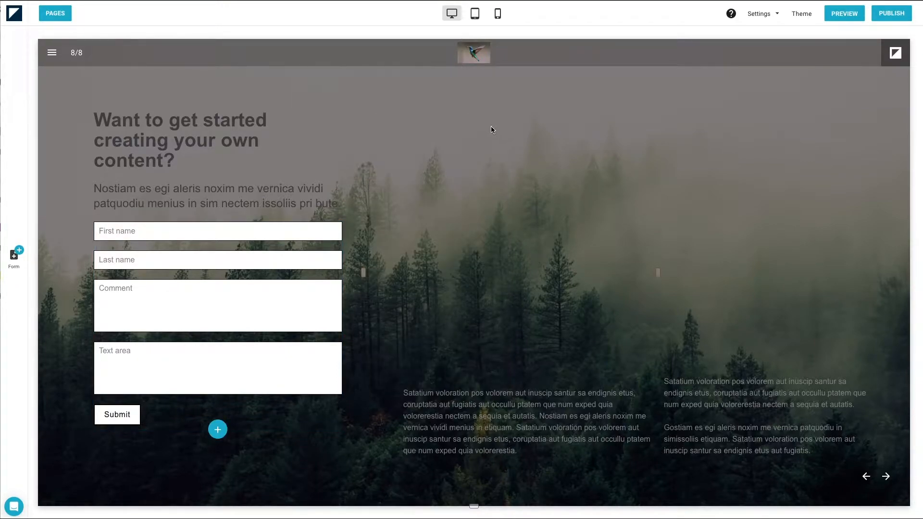
Step: Give the First name field the label "What is your favorite pie?" and colour the label red (FF0000)
mouse_move(326, 227)
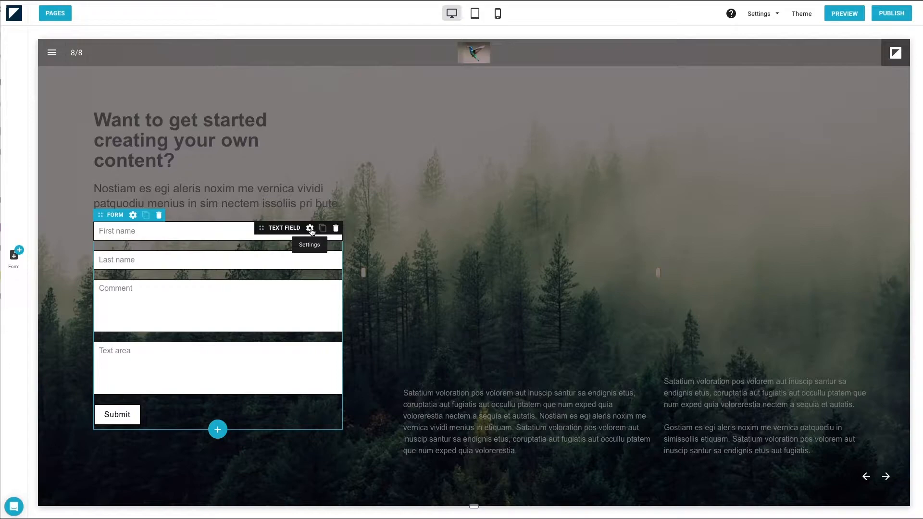
left_click(310, 229)
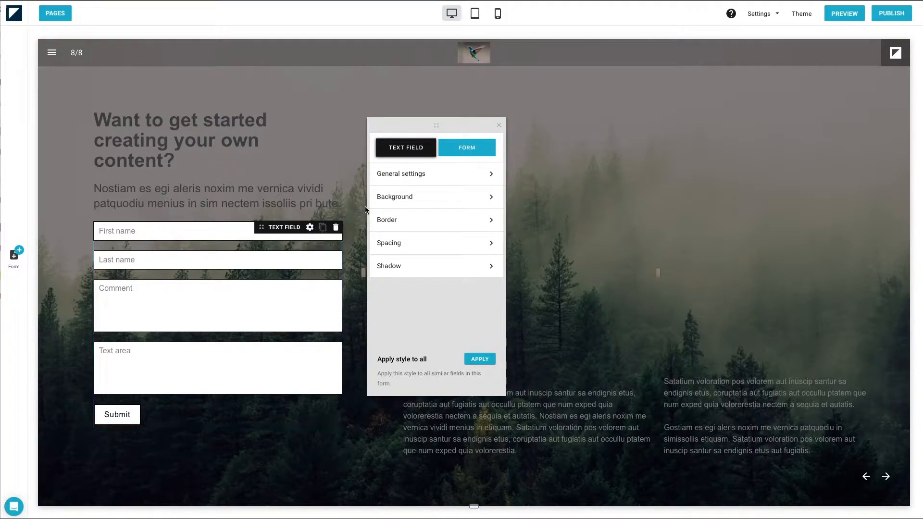
left_click(392, 176)
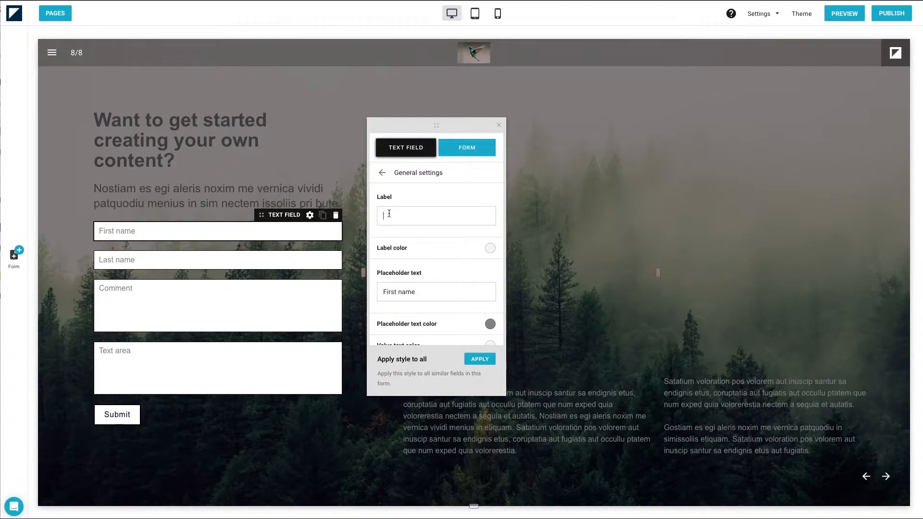
type("What is your favorite pie?")
left_click(416, 235)
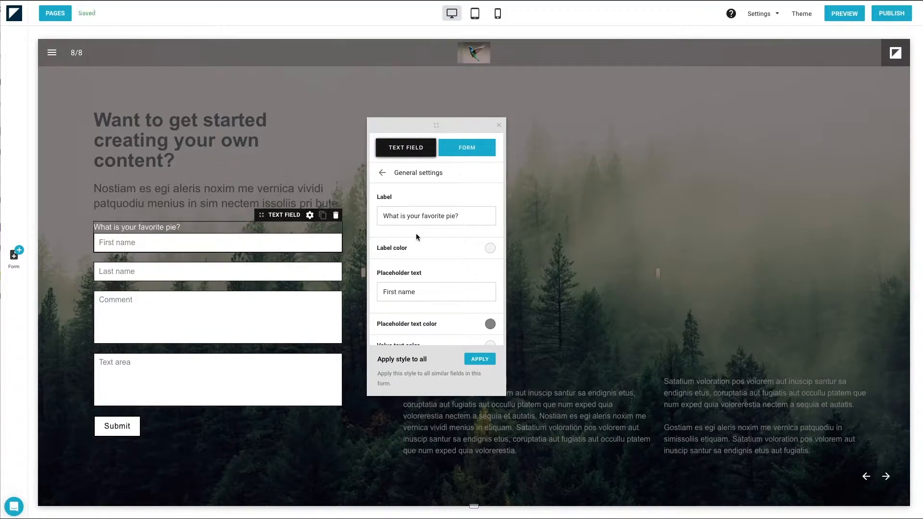
left_click(490, 248)
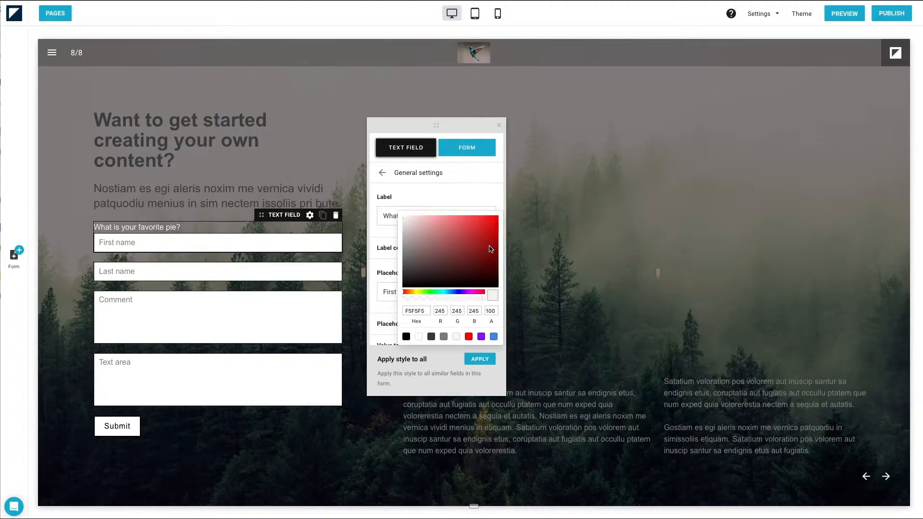
left_click(469, 336)
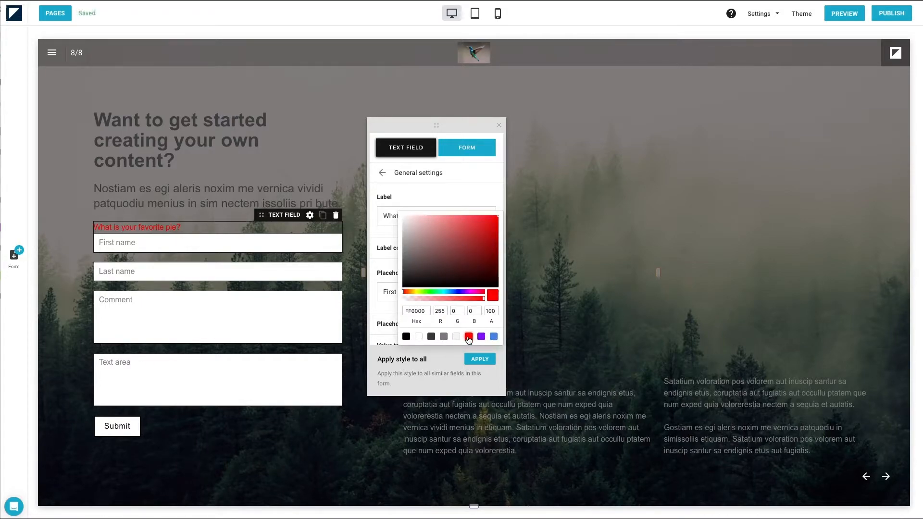
left_click(383, 238)
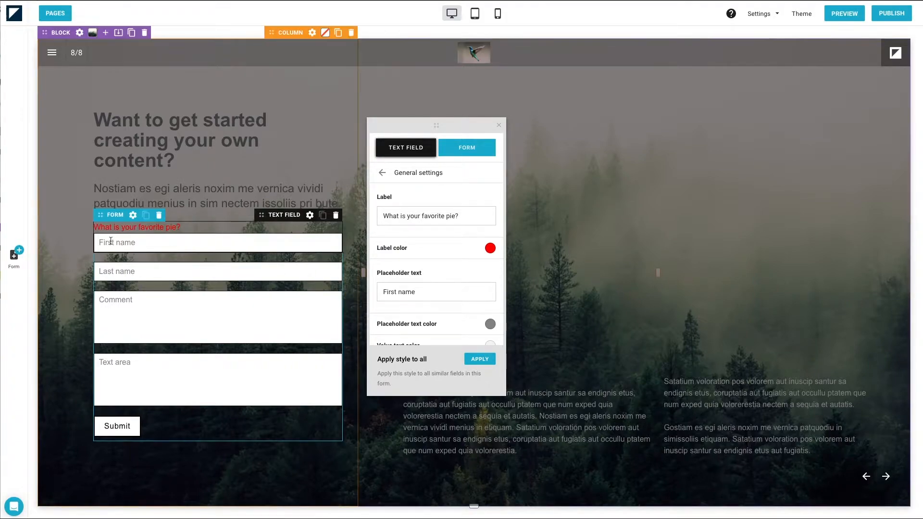
Step: Set the First name field's value text color to black and close the field's settings
scroll(446, 303, "down", 2)
scroll(446, 303, "down", 1)
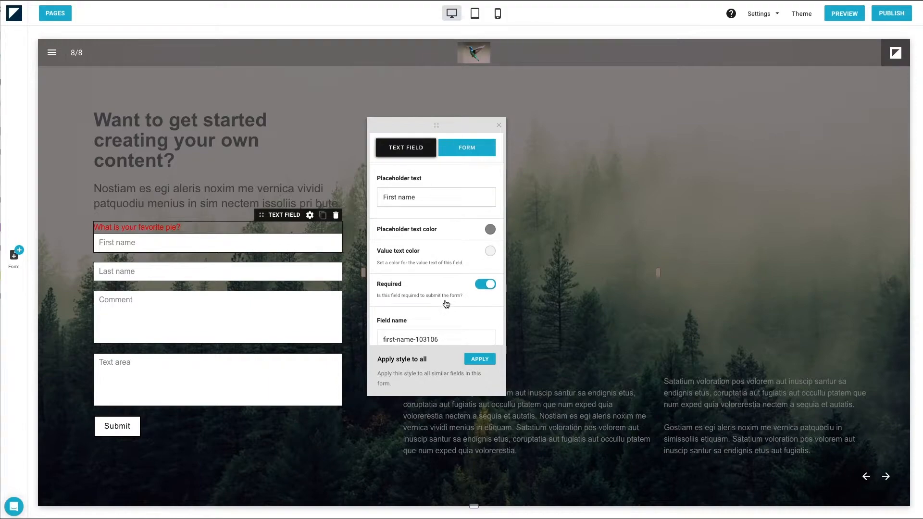
left_click(489, 253)
left_click(407, 337)
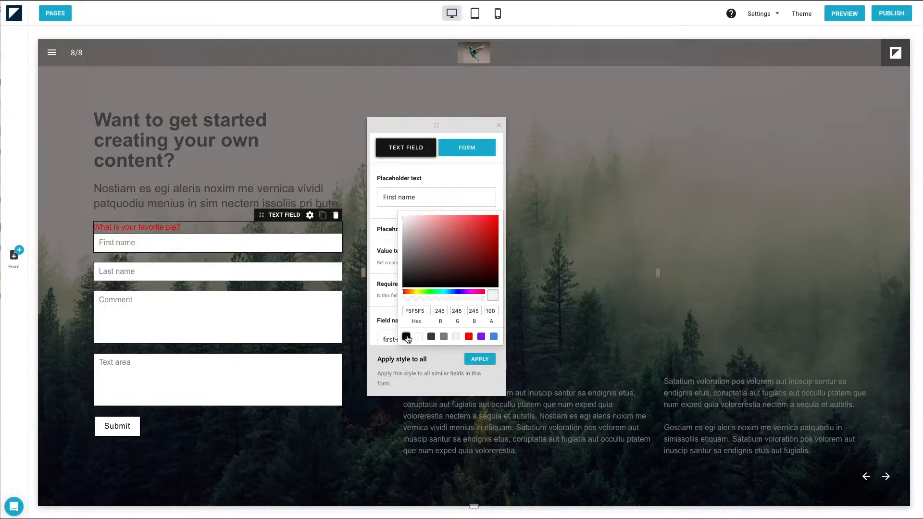
left_click(382, 247)
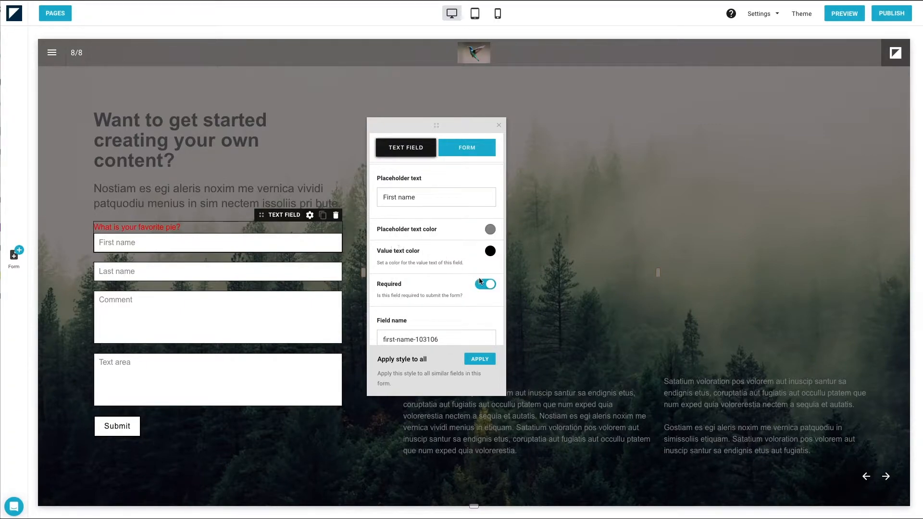
left_click(490, 285)
left_click(490, 286)
scroll(465, 303, "down", 1)
left_click(437, 323)
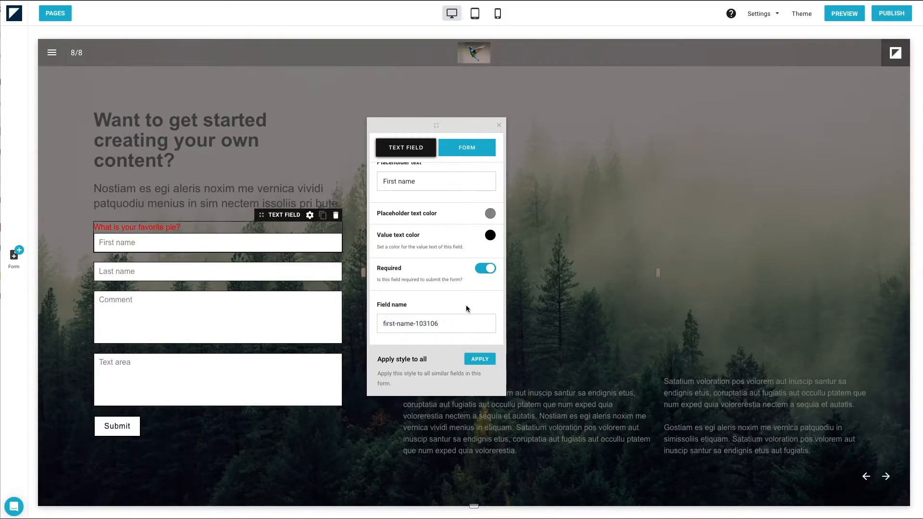
scroll(466, 304, "up", 5)
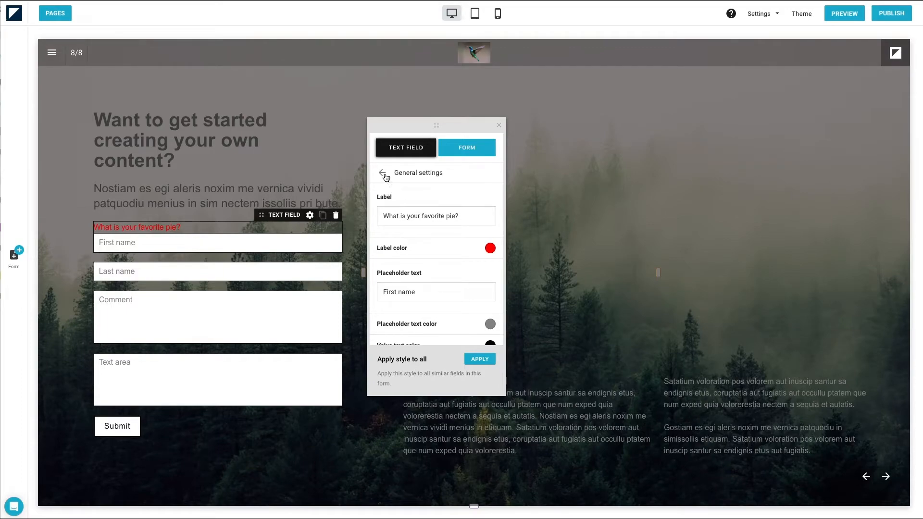
left_click(498, 125)
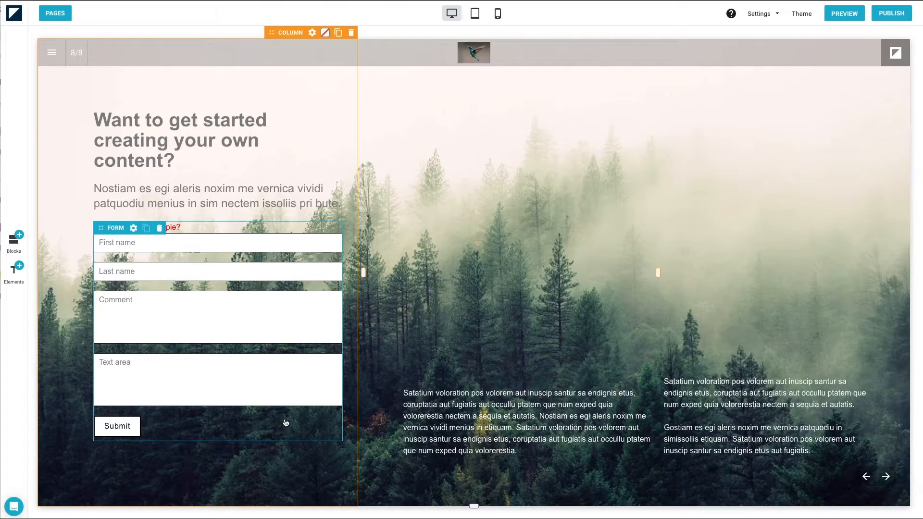
Step: Add a custom Radio field to the form
left_click(285, 425)
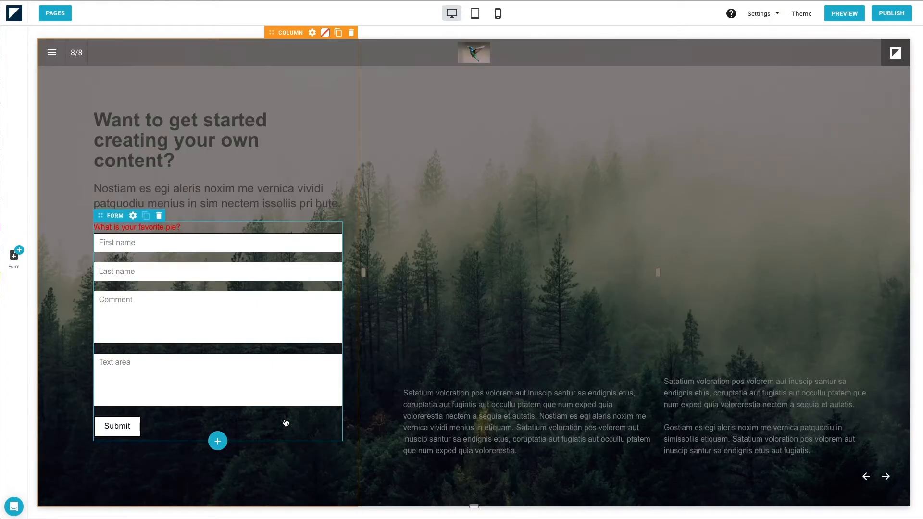
left_click(218, 442)
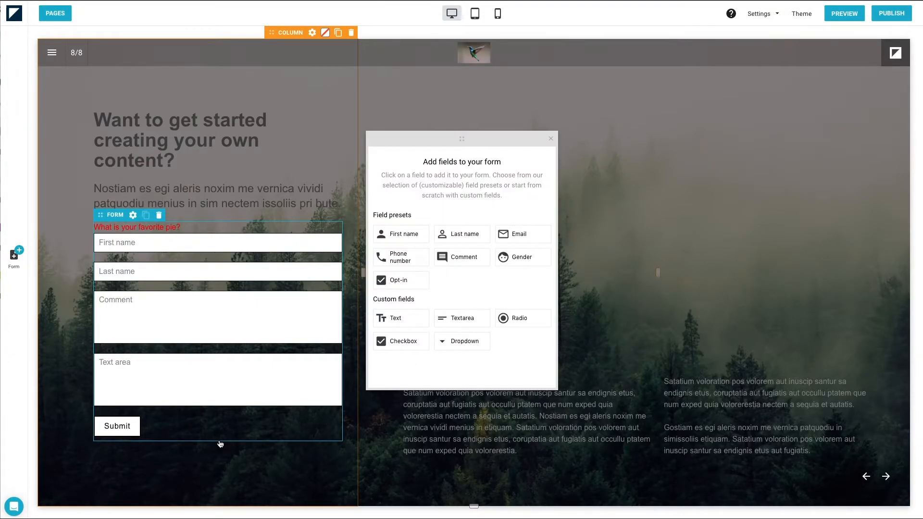
left_click(527, 321)
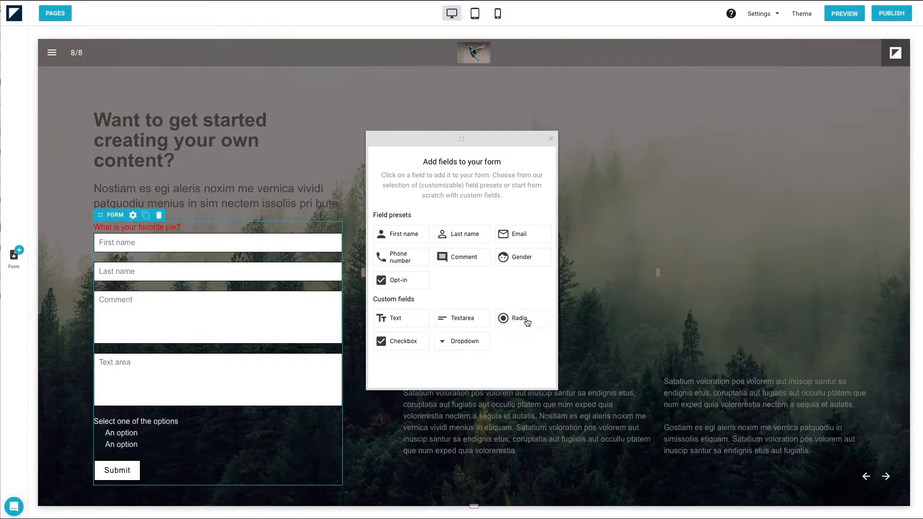
left_click(552, 139)
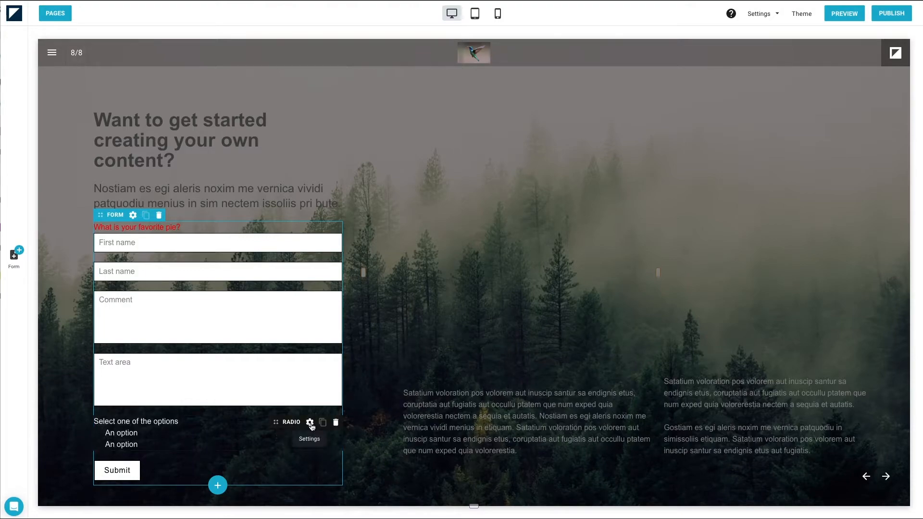
Step: Set the radio field's first option to the text "Chocolate pie" with the value "Chocolate"
left_click(311, 423)
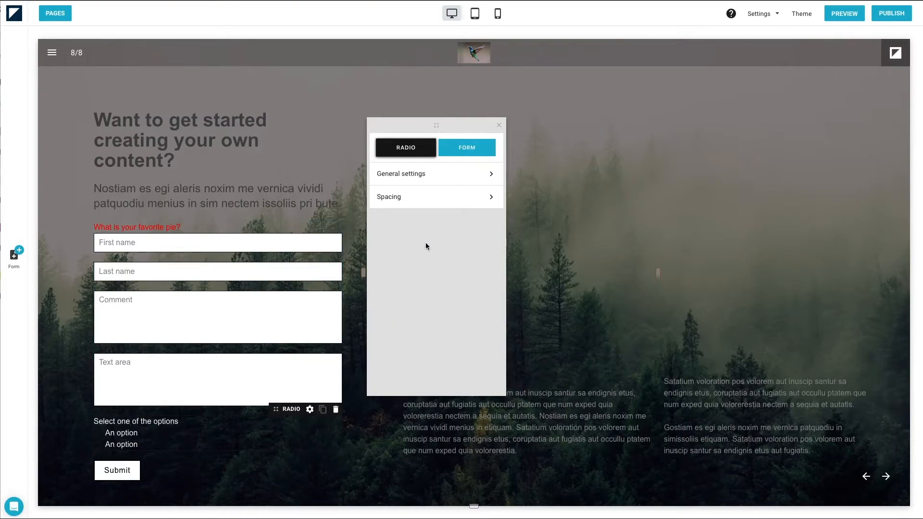
left_click(431, 178)
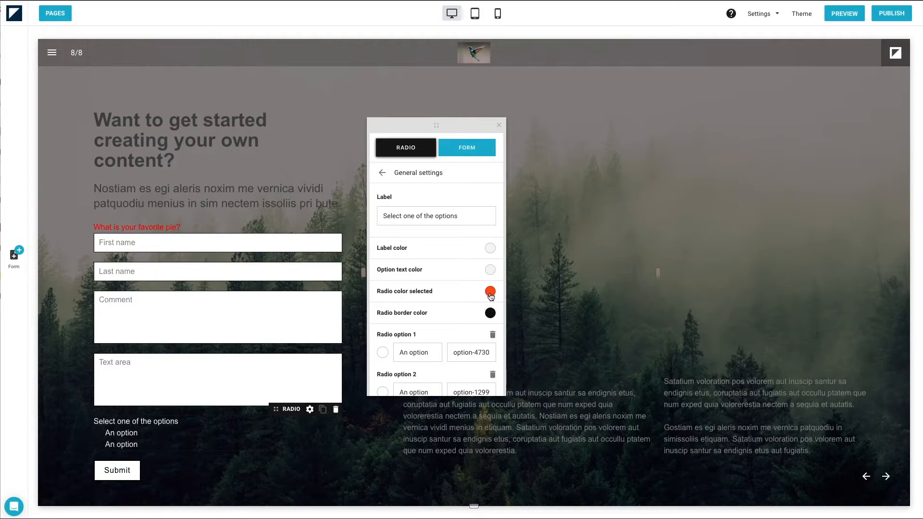
scroll(481, 294, "down", 2)
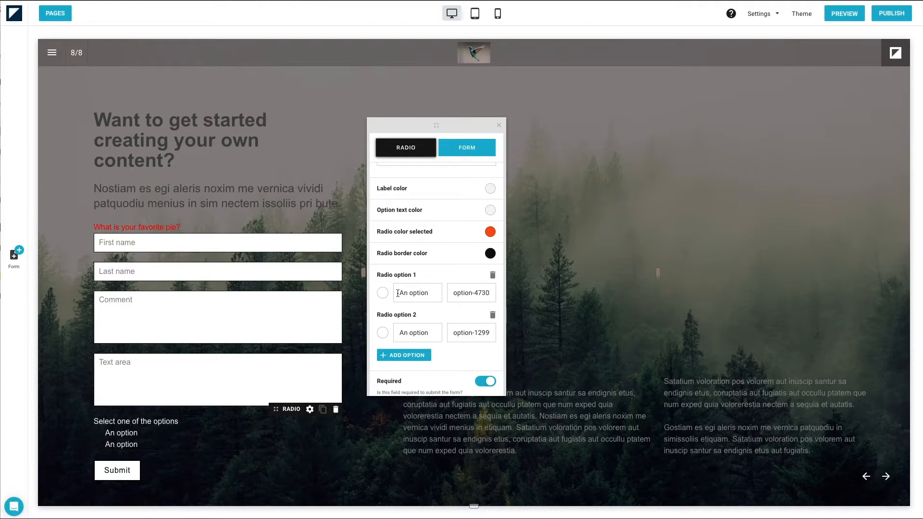
left_click_drag(454, 294, 483, 290)
left_click(434, 294)
left_click_drag(430, 293, 394, 291)
type("Chocolate pie")
left_click(464, 297)
triple_click(464, 297)
type("Chocolate")
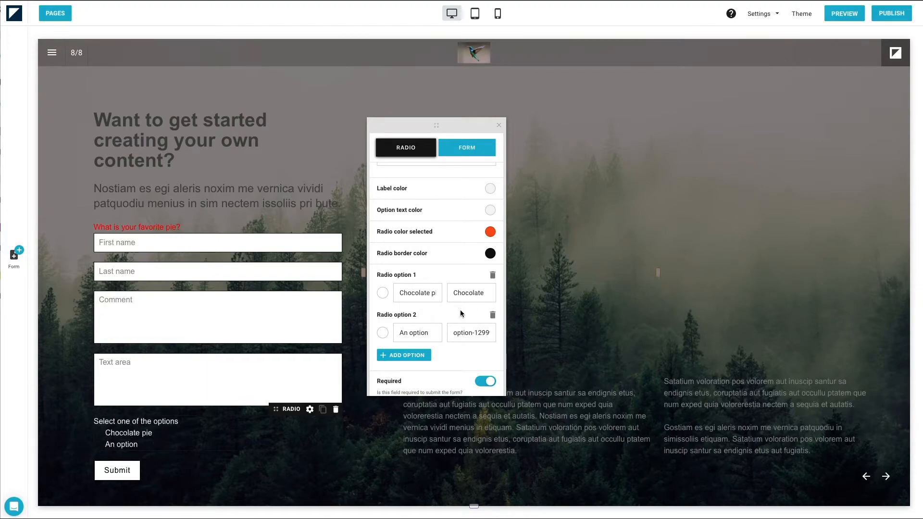
Step: Change the radio field's field name to "what-is-your-favorite-pie"
scroll(460, 313, "down", 3)
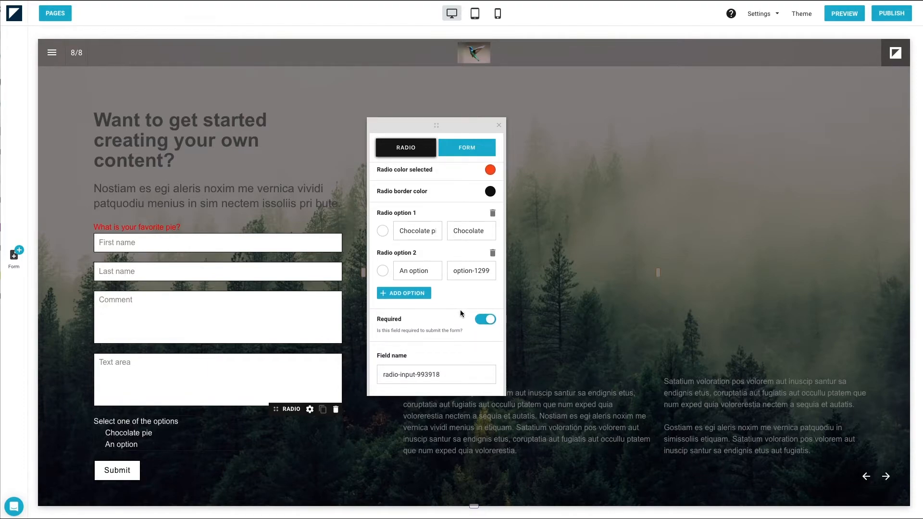
left_click_drag(442, 375, 383, 374)
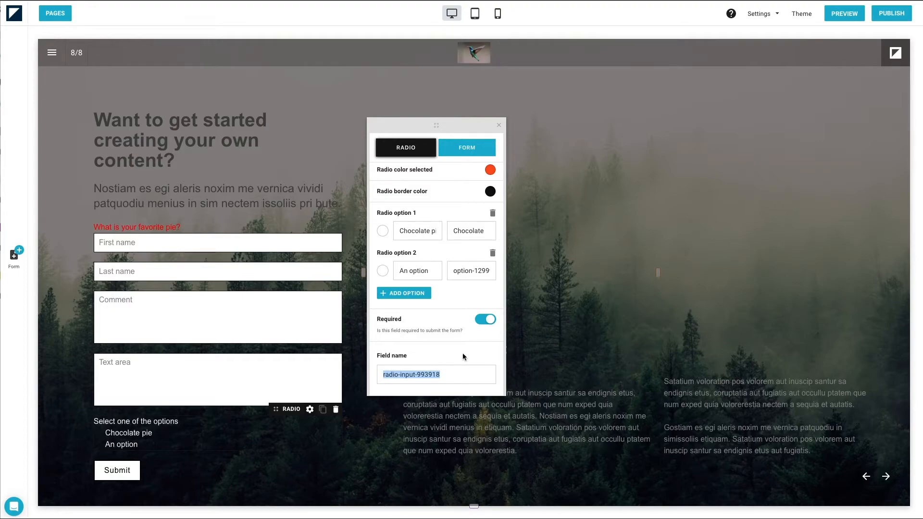
type("what-is-your-favorite-pie")
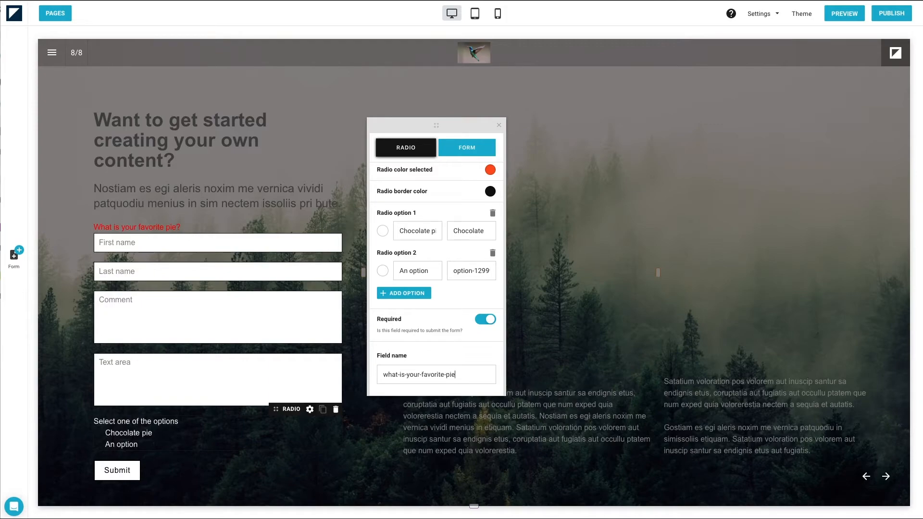
scroll(455, 289, "up", 3)
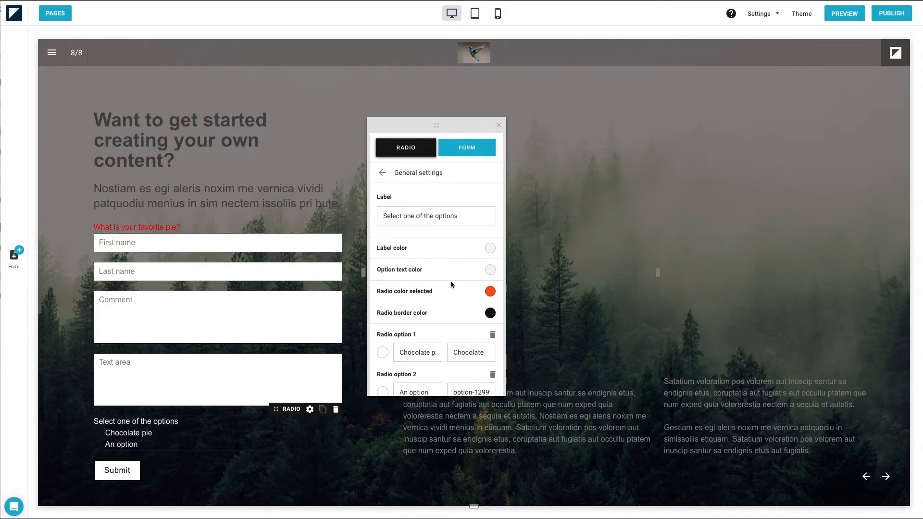
Step: Close the radio field's settings and change the Submit button's label to "Text"
left_click(383, 175)
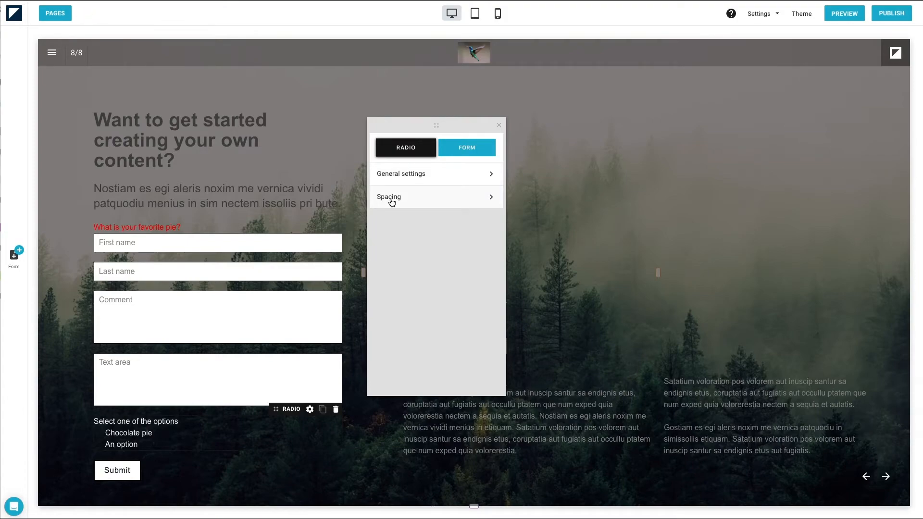
left_click(499, 126)
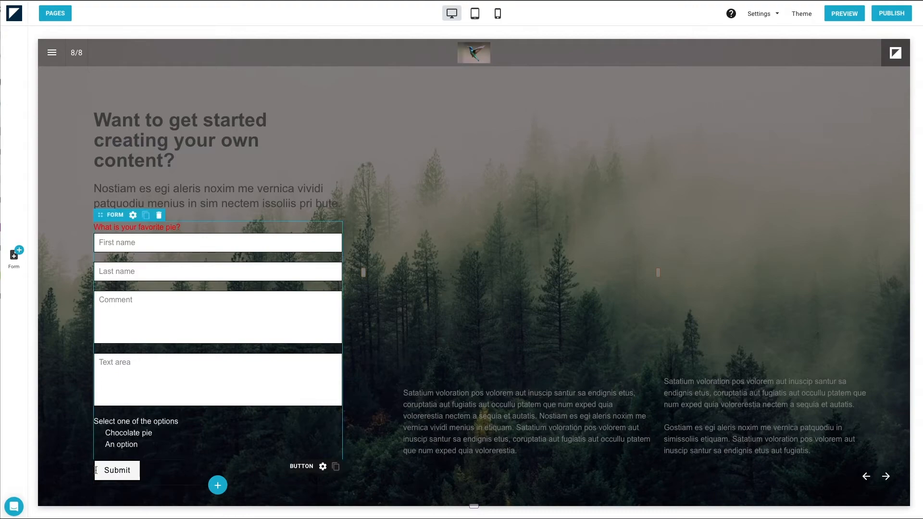
left_click_drag(136, 470, 103, 469)
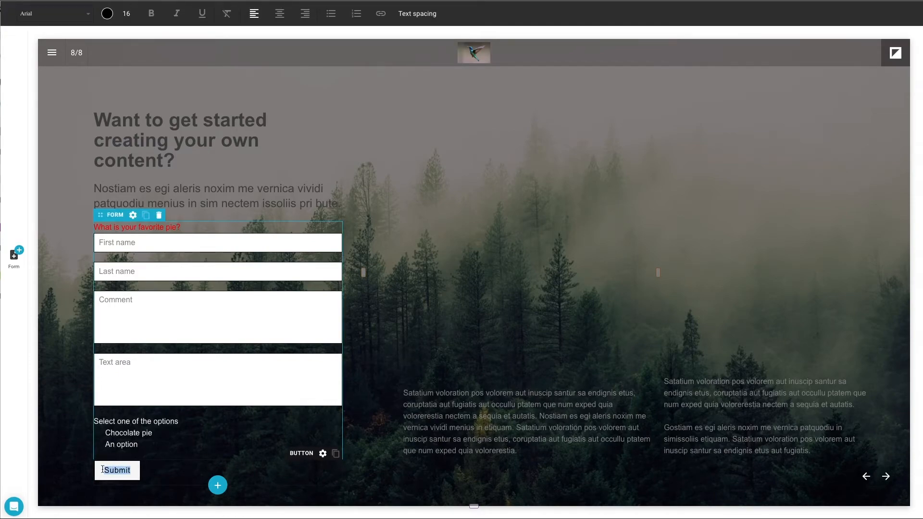
type("Text")
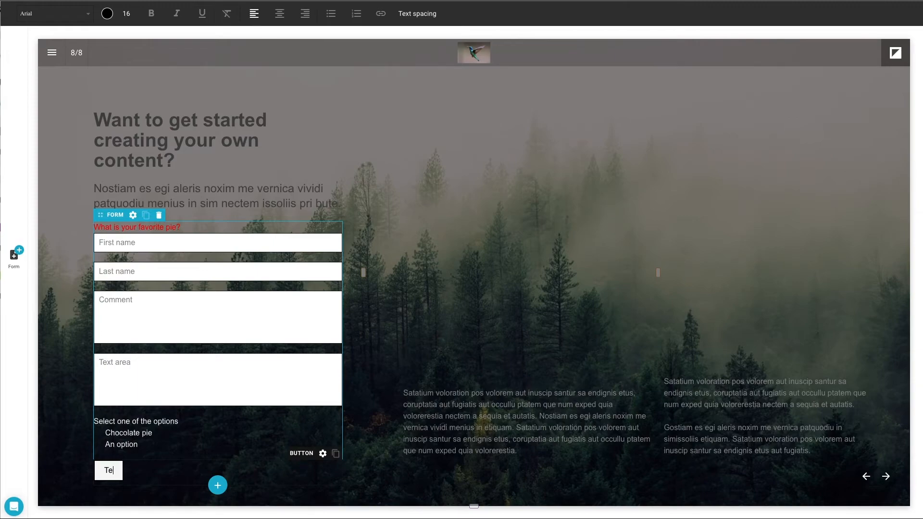
Step: Set the form button's background color to the blue preset 4A90E2
left_click(322, 455)
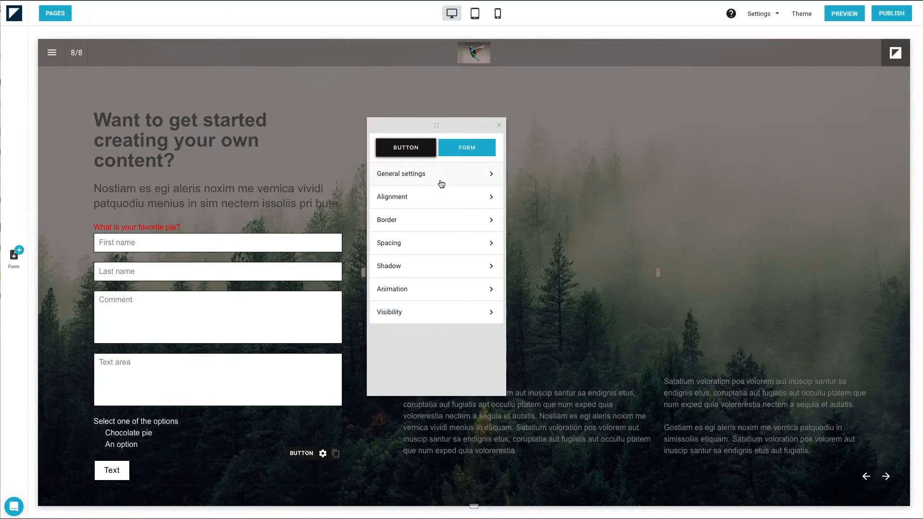
left_click(441, 183)
left_click(491, 197)
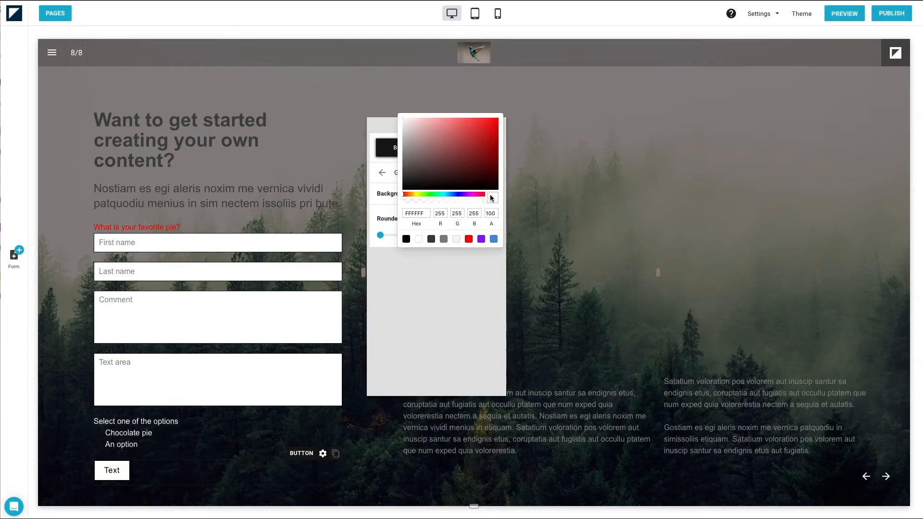
left_click(494, 239)
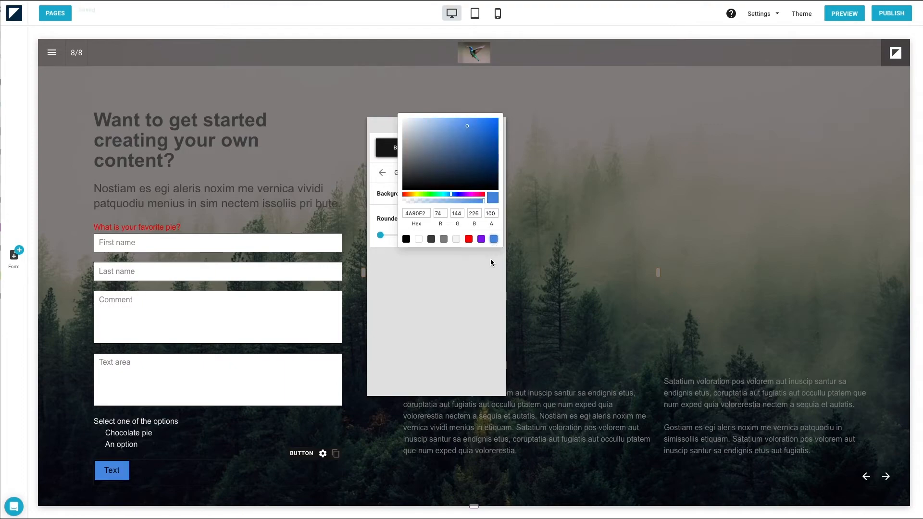
left_click(491, 260)
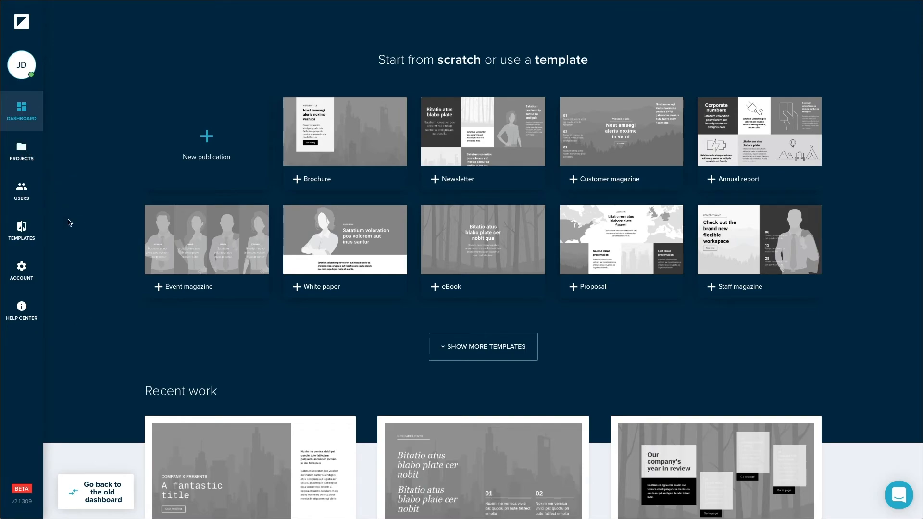
Step: Download the Contact form results of the recent eBook publication as a CSV file
scroll(217, 393, "down", 2)
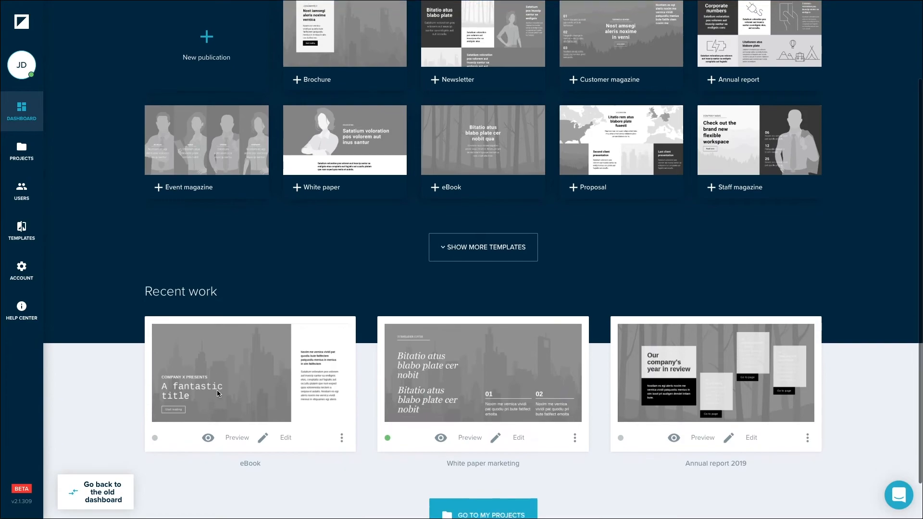
left_click(341, 428)
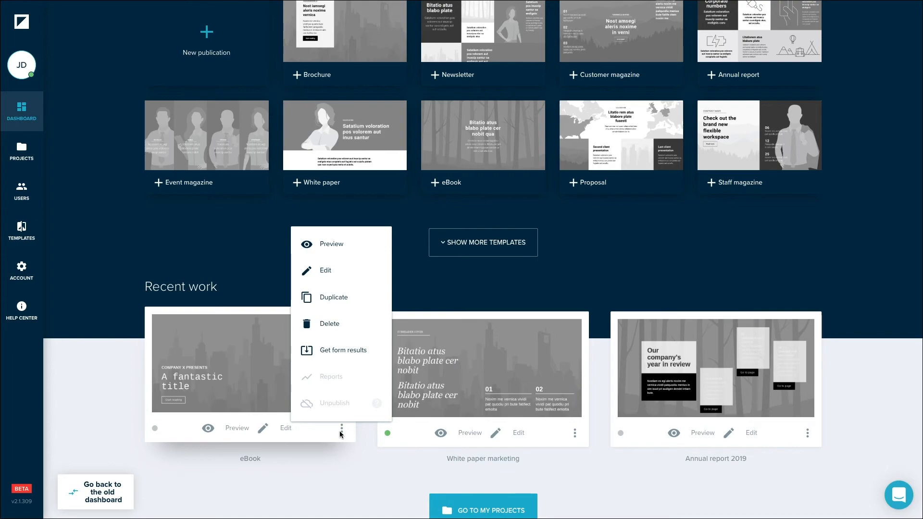
left_click(343, 356)
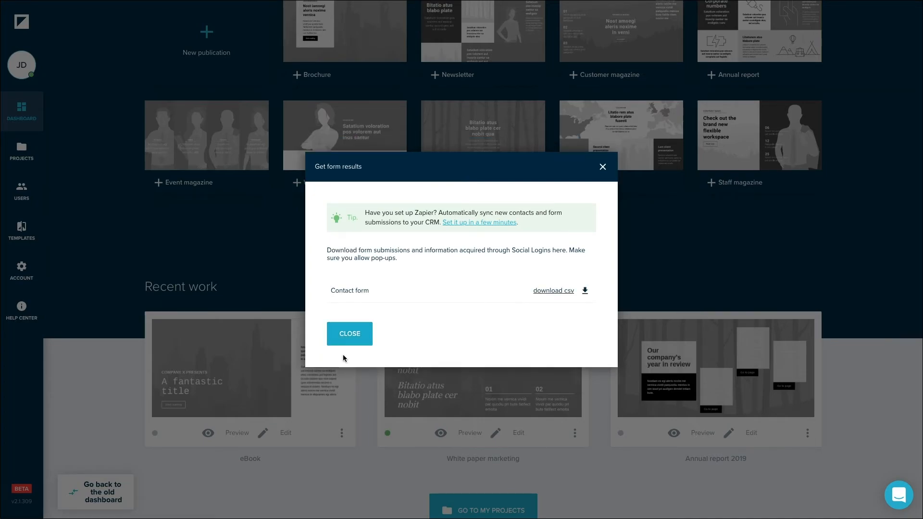
left_click(548, 292)
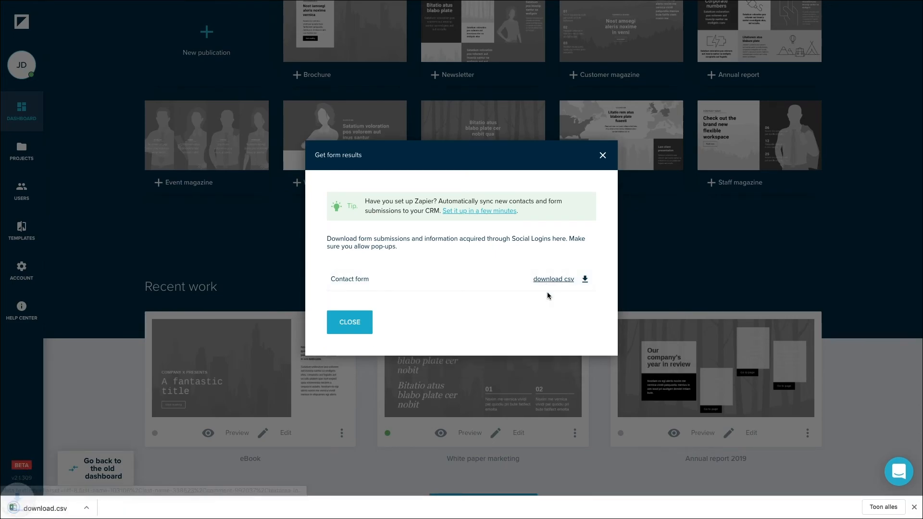